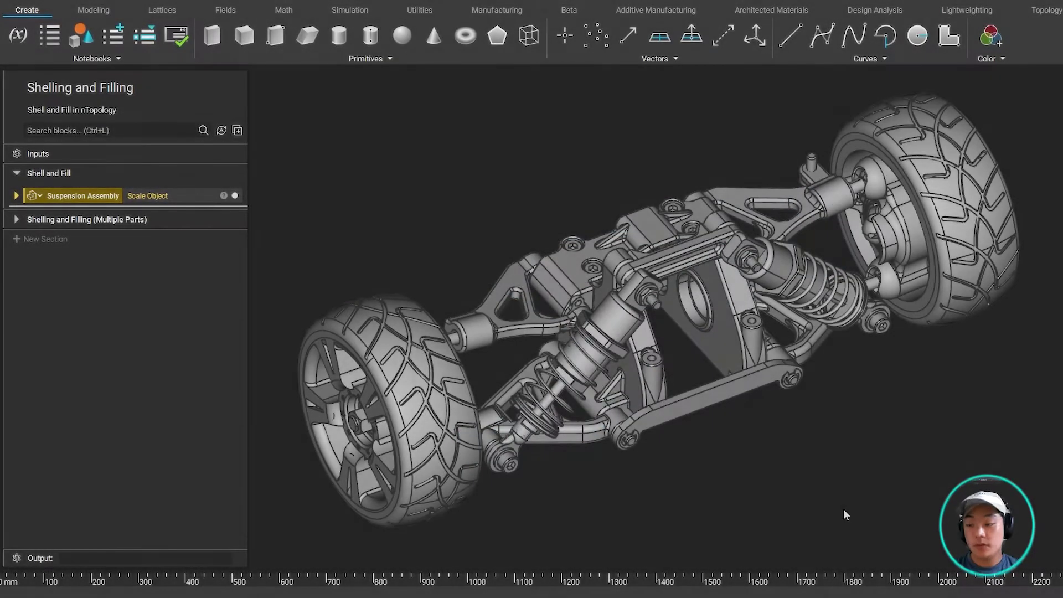
Convert the upper A-arm of the suspension assembly into an implicit body.
right_click_drag(843, 503, 712, 412)
scroll(656, 373, "up", 5)
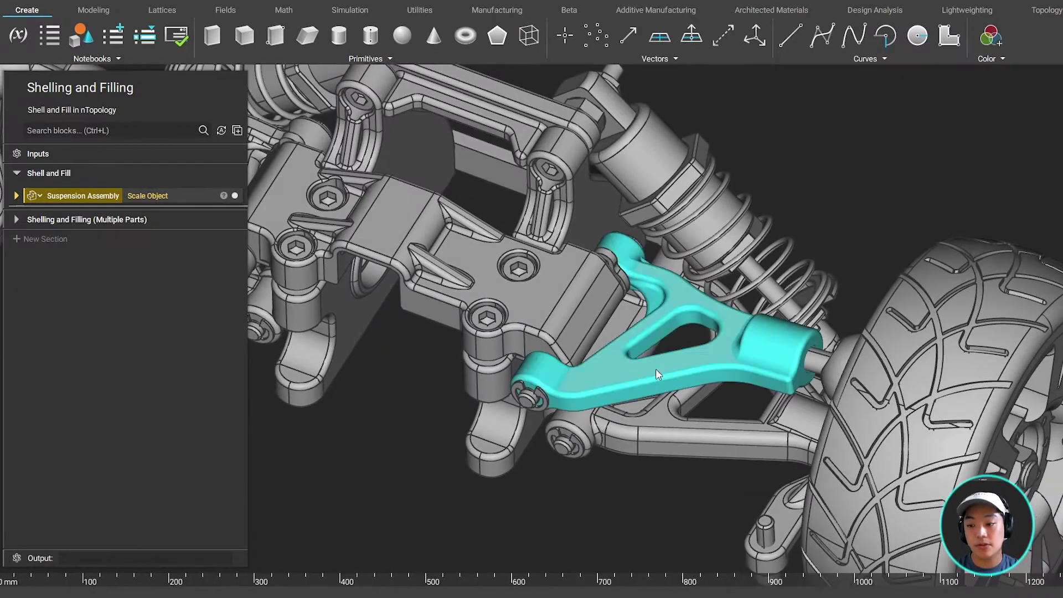
right_click(656, 369)
left_click(723, 394)
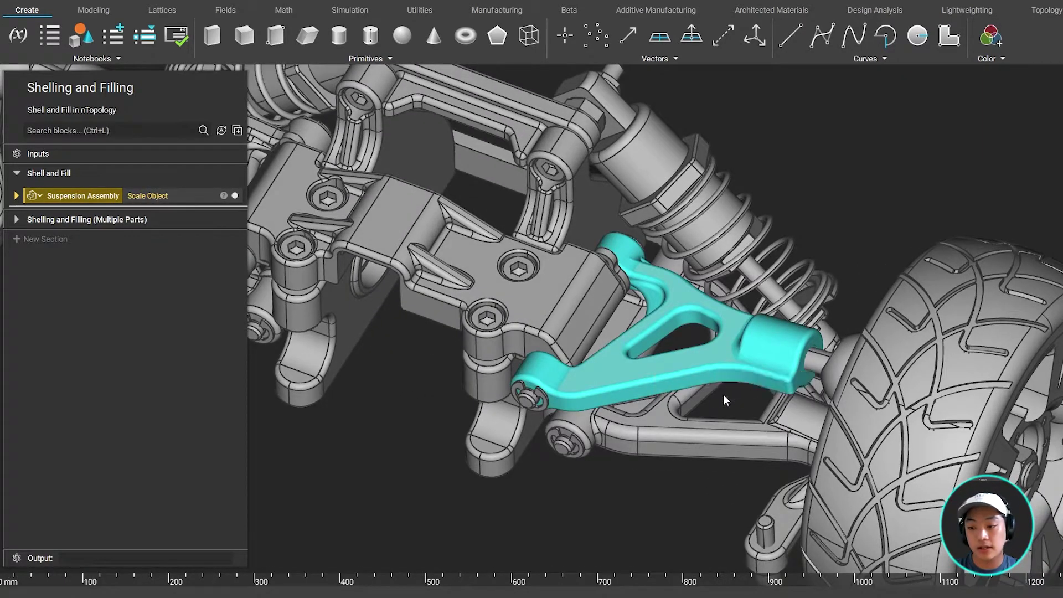
Shell Implicit Body_42 with a 5 mm wall thickness and display the result.
left_click(129, 132)
type("shell")
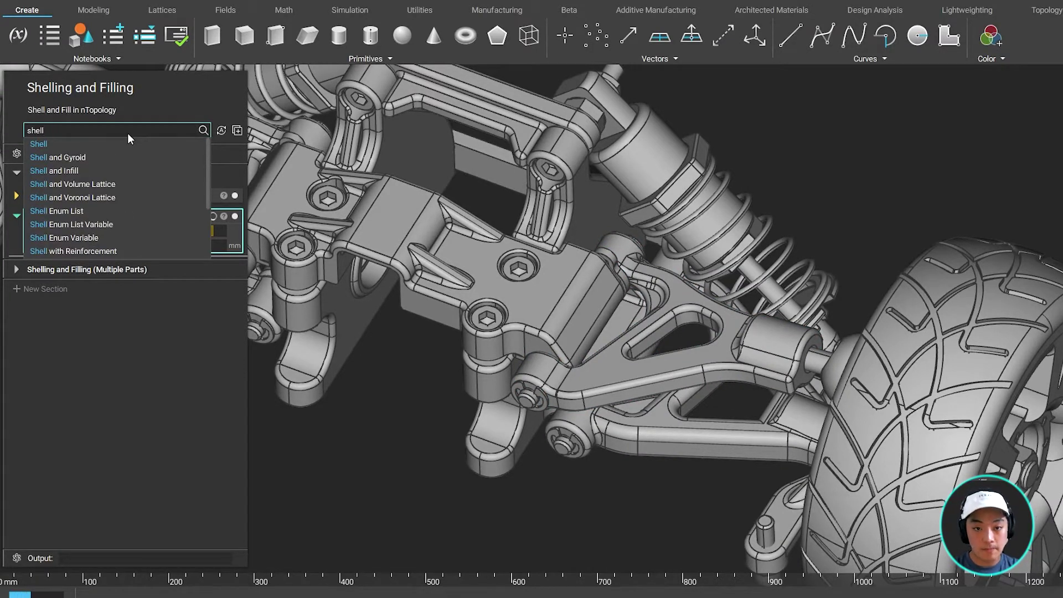
key("Return")
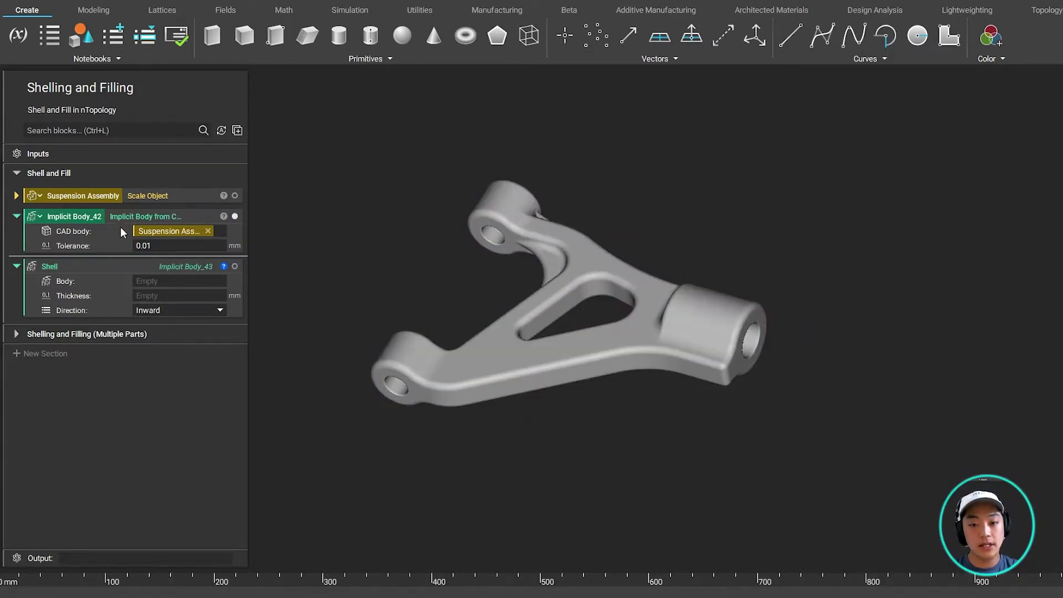
left_click_drag(71, 219, 147, 280)
left_click(176, 296)
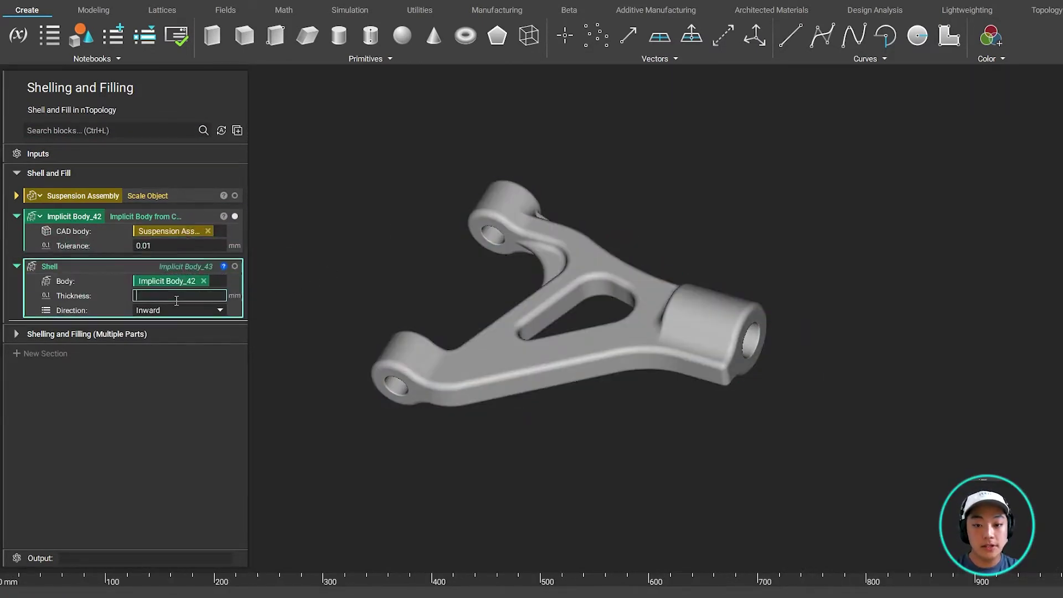
type("5")
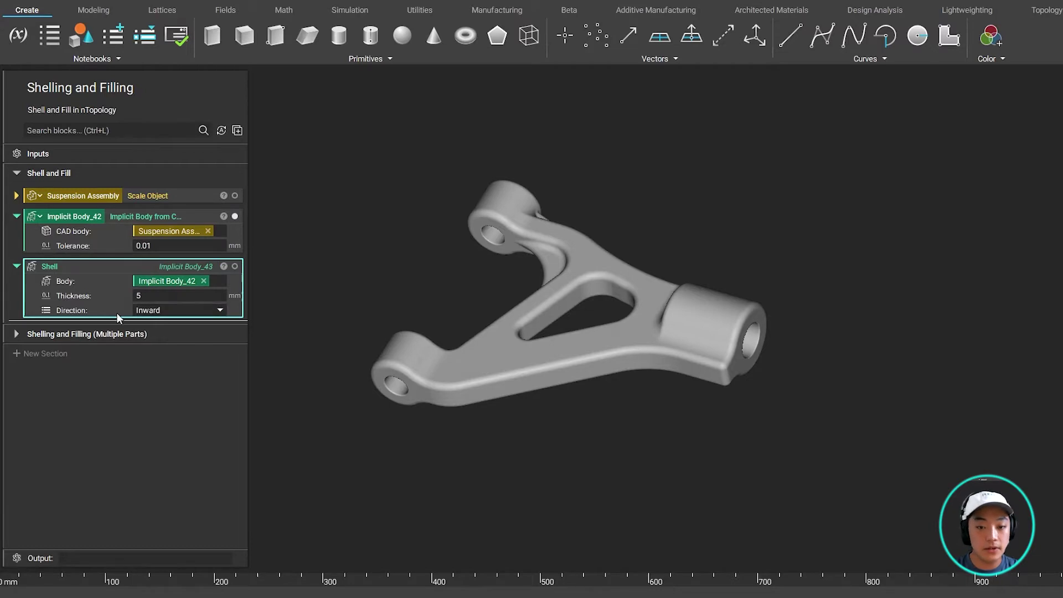
left_click(235, 267)
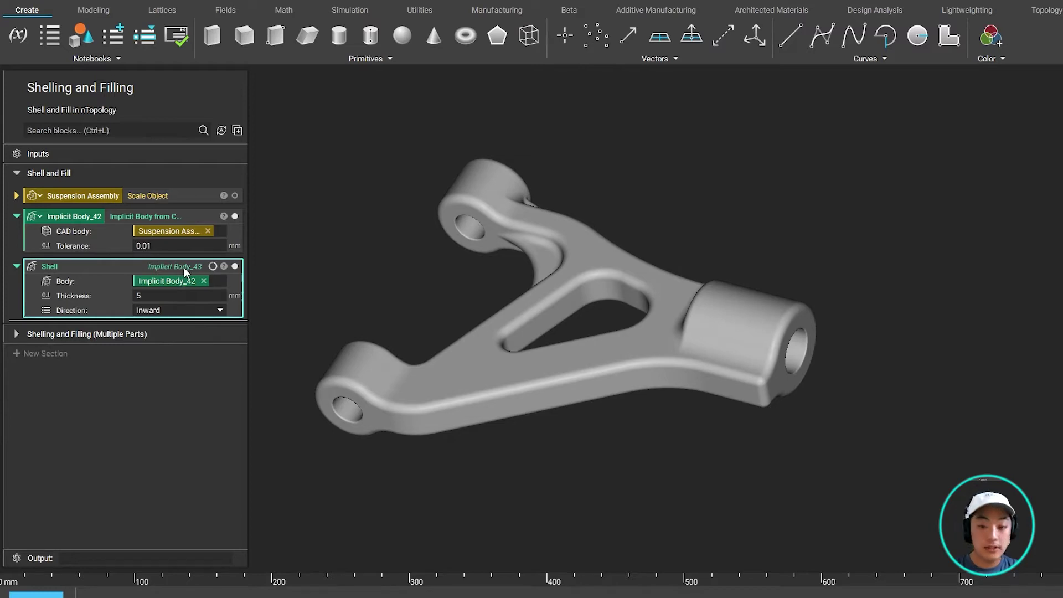
Add a section cut with a reoriented plane normal and move it deeper into the part.
key("ctrl+shift+x")
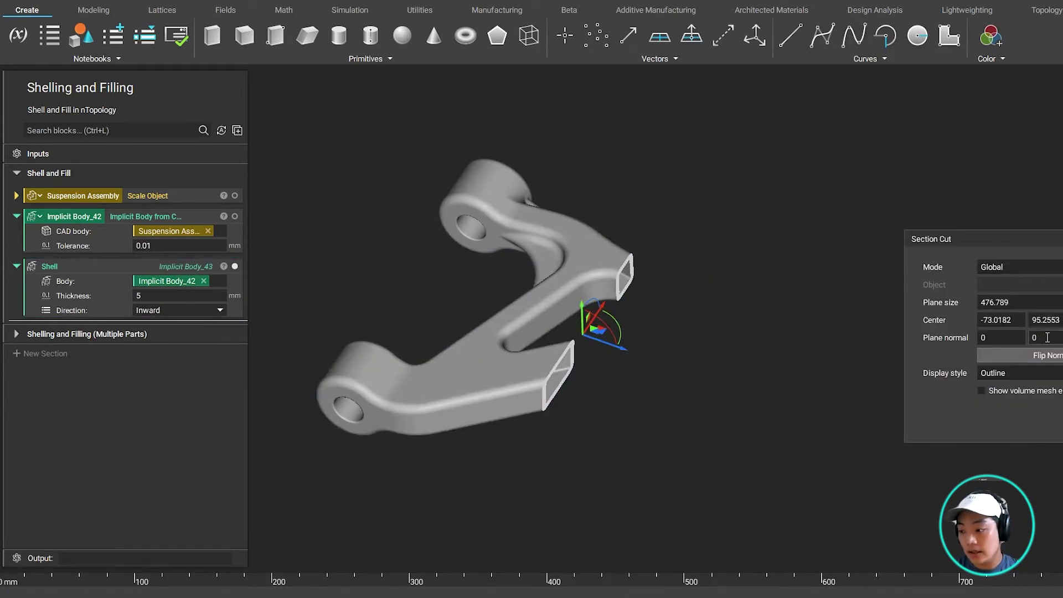
left_click(1041, 337)
type("1")
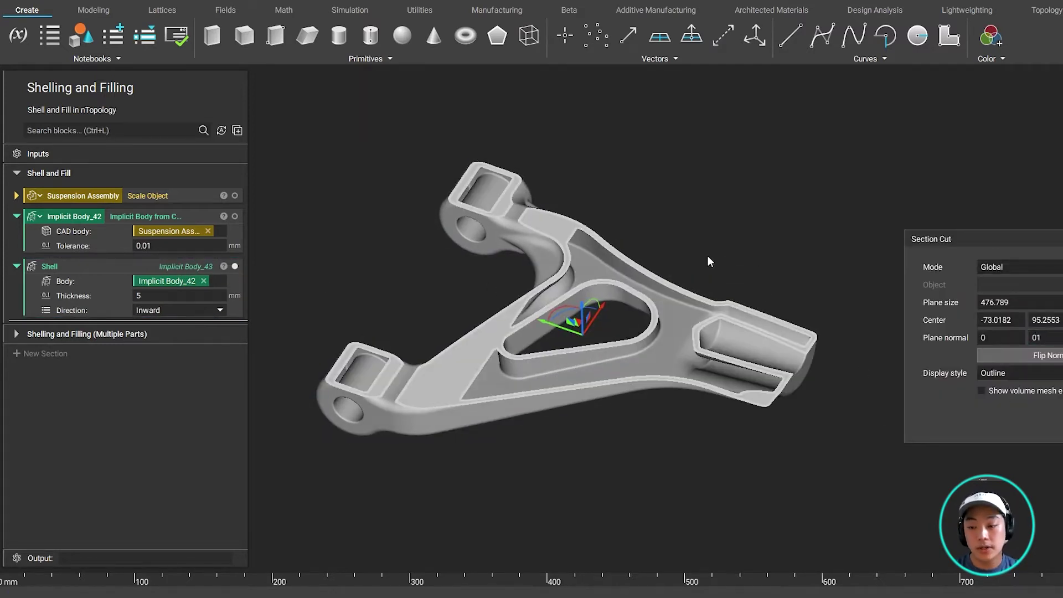
left_click_drag(584, 303, 585, 314)
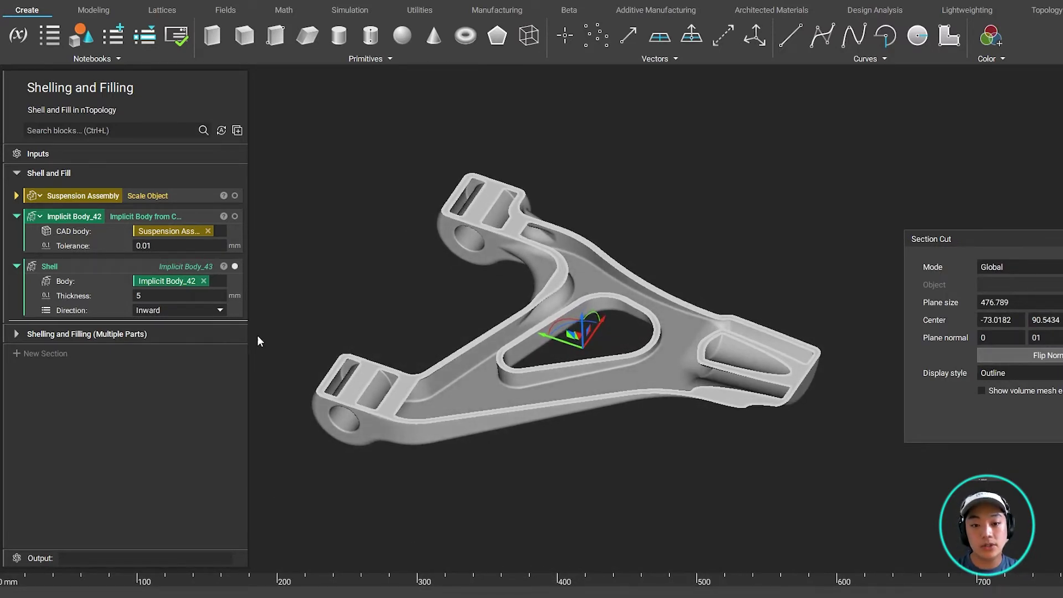
Set the shell direction to Outward and show Implicit Body_42 colored pink.
left_click(158, 312)
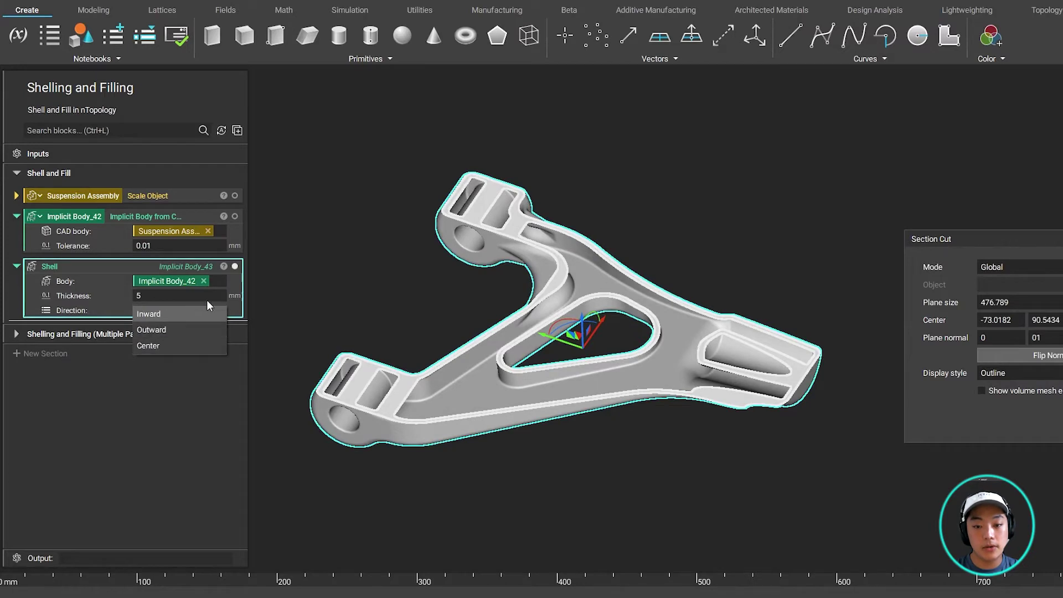
left_click(207, 328)
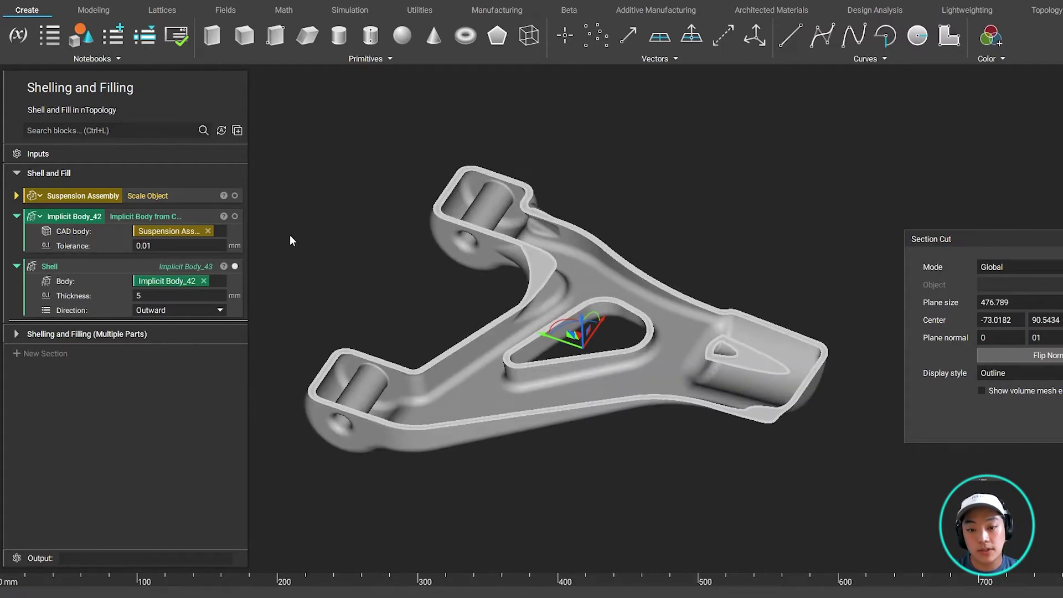
left_click(235, 216)
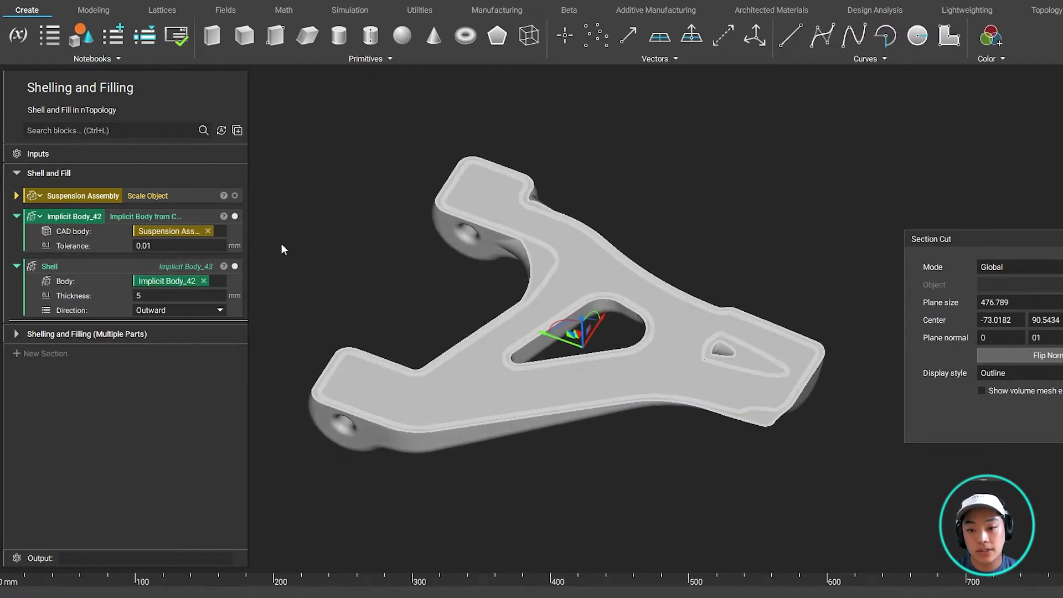
left_click(224, 216)
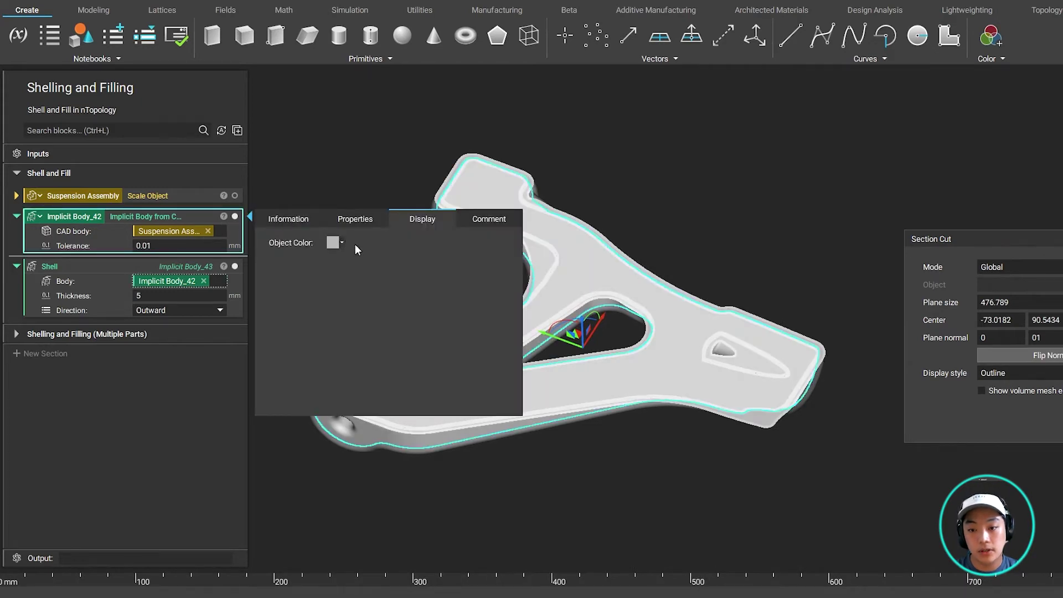
left_click(335, 242)
left_click(341, 263)
left_click(310, 221)
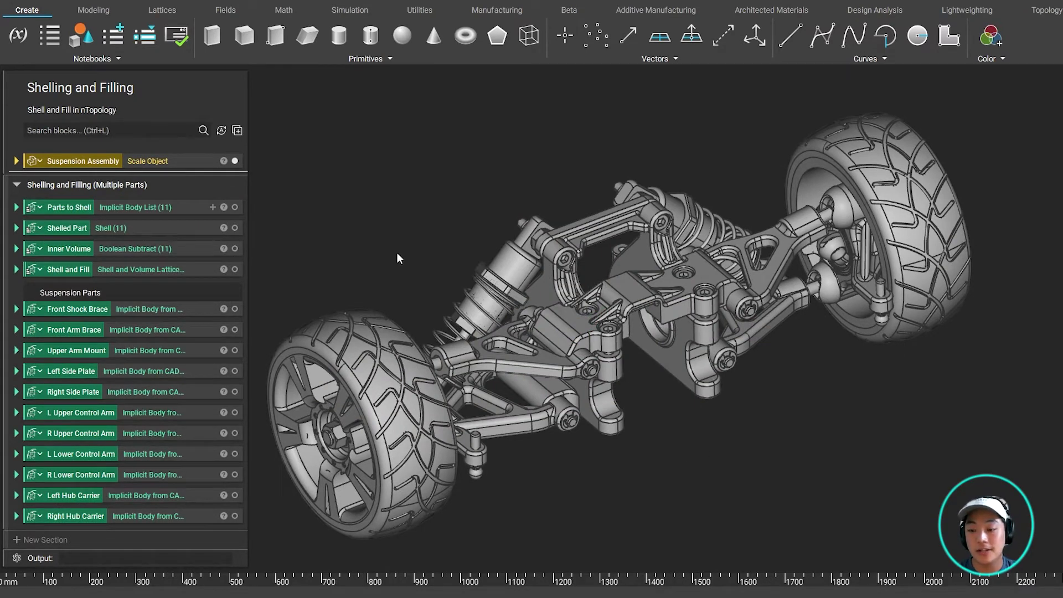
Display only the 11 parts in Parts to Shell in place of the full assembly.
left_click(540, 368)
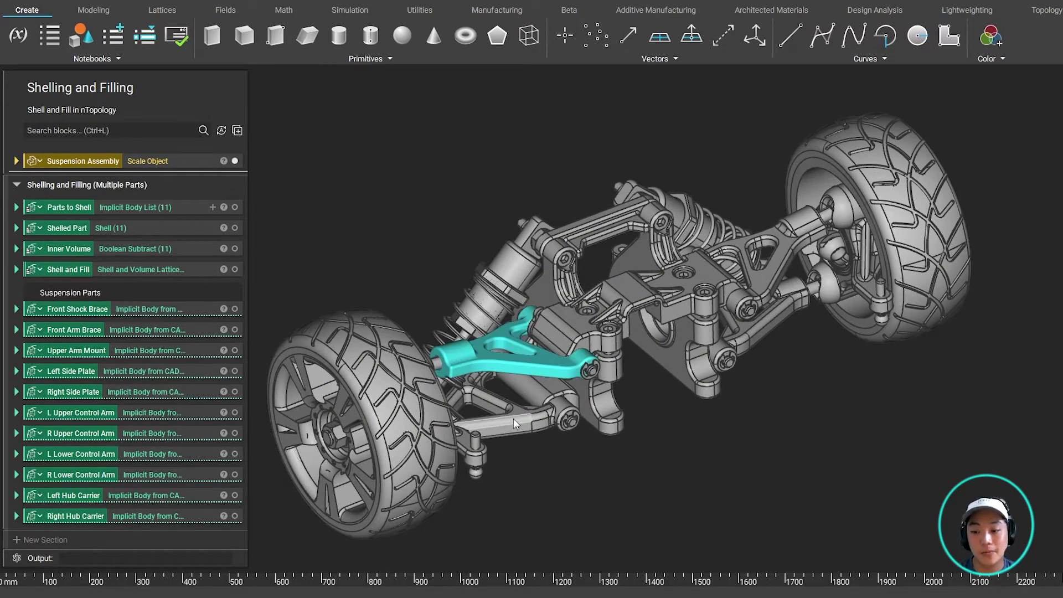
left_click(388, 272)
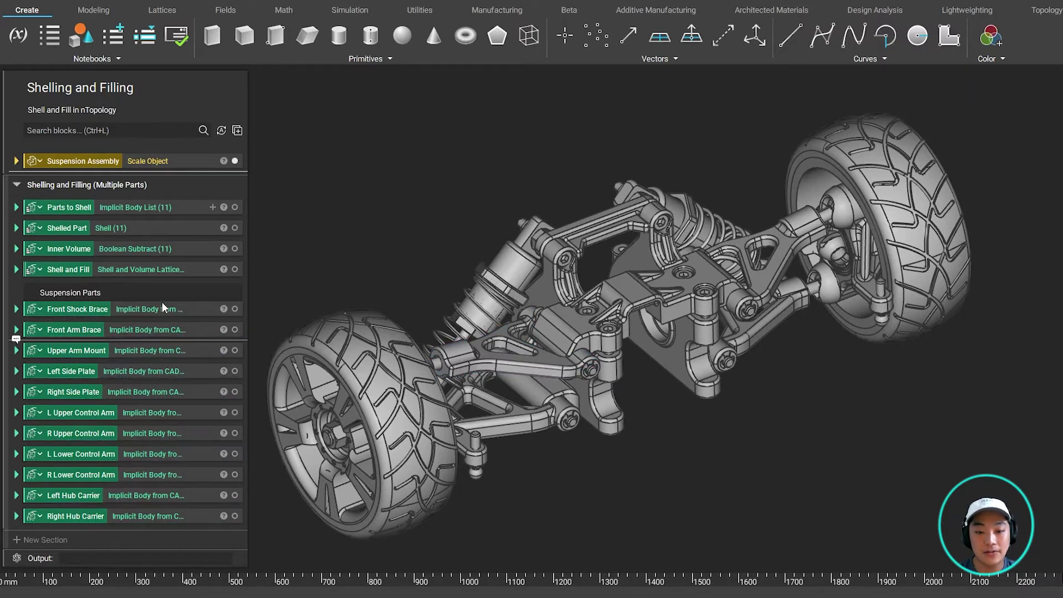
left_click(16, 207)
left_click(235, 208)
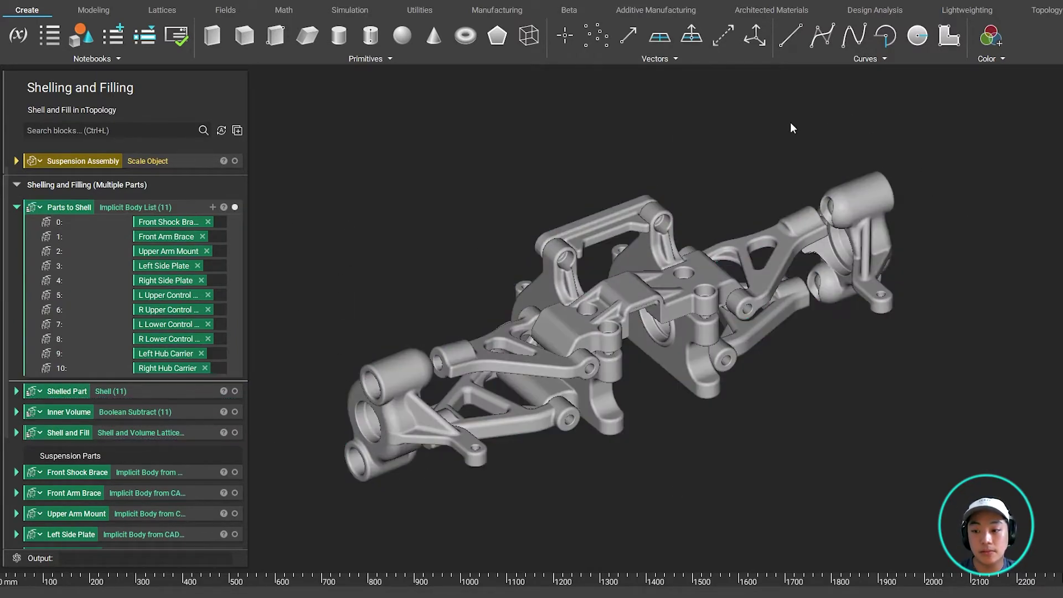
Add a Shell block that hollows the Parts to Shell list inward with 5 mm walls.
left_click(118, 130)
type("shell")
key("Return")
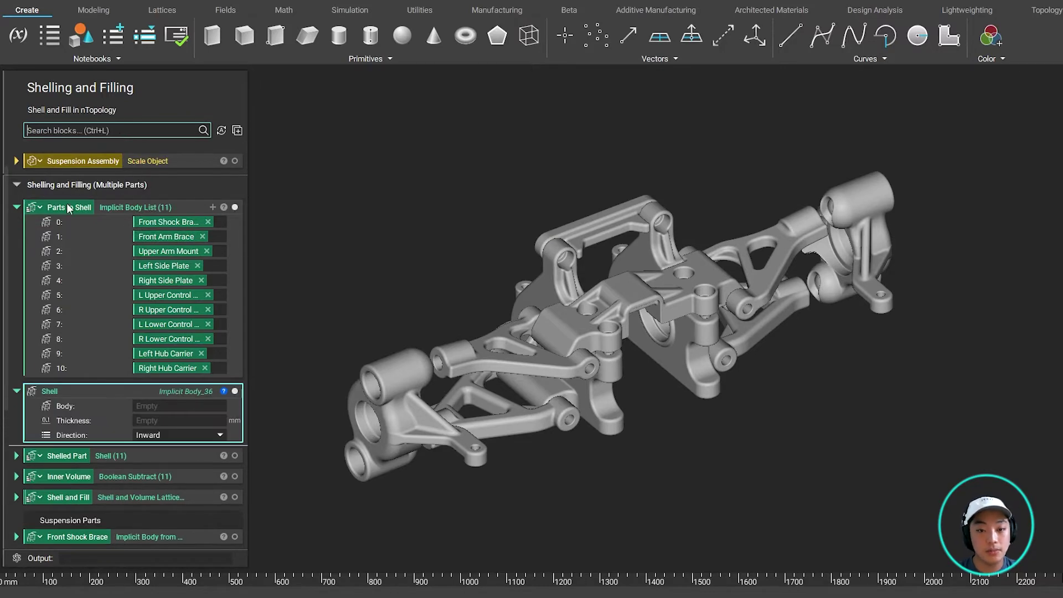
left_click_drag(34, 207, 189, 406)
left_click(172, 420)
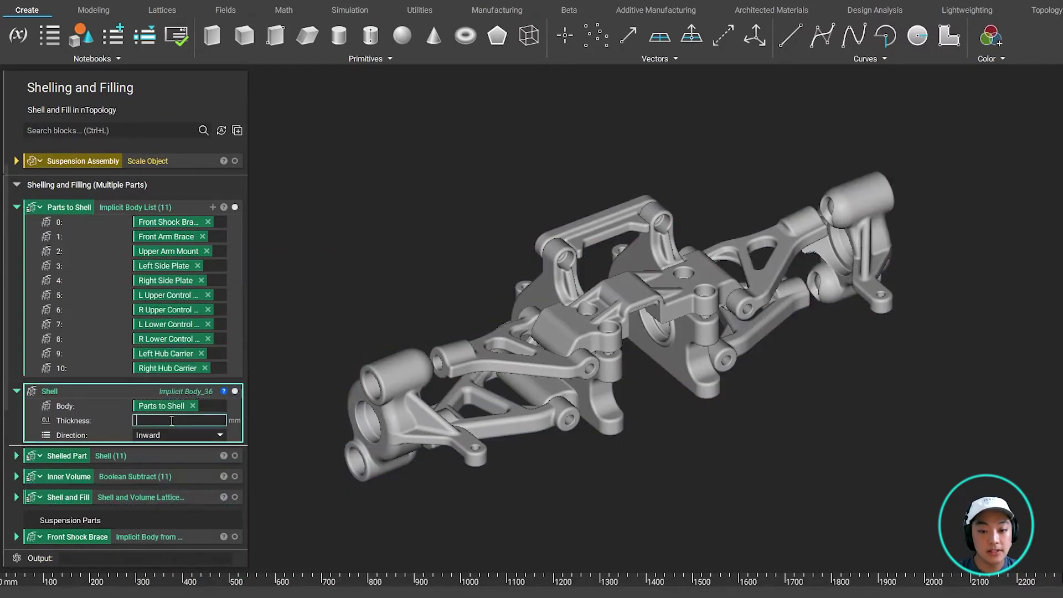
type("5")
key("Return")
left_click(328, 315)
left_click(62, 391)
left_click(251, 241)
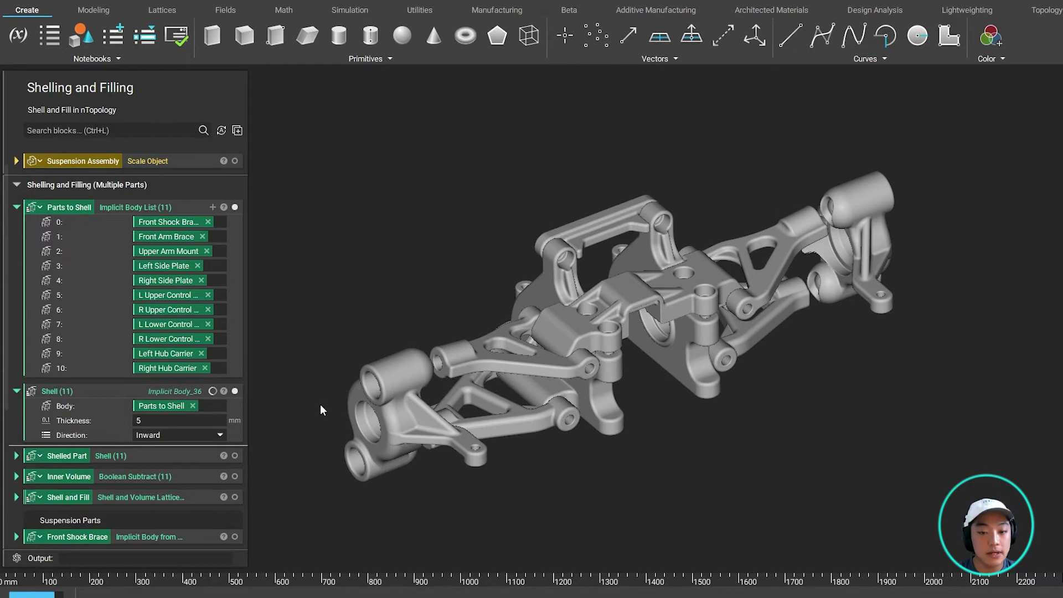
left_click(182, 393)
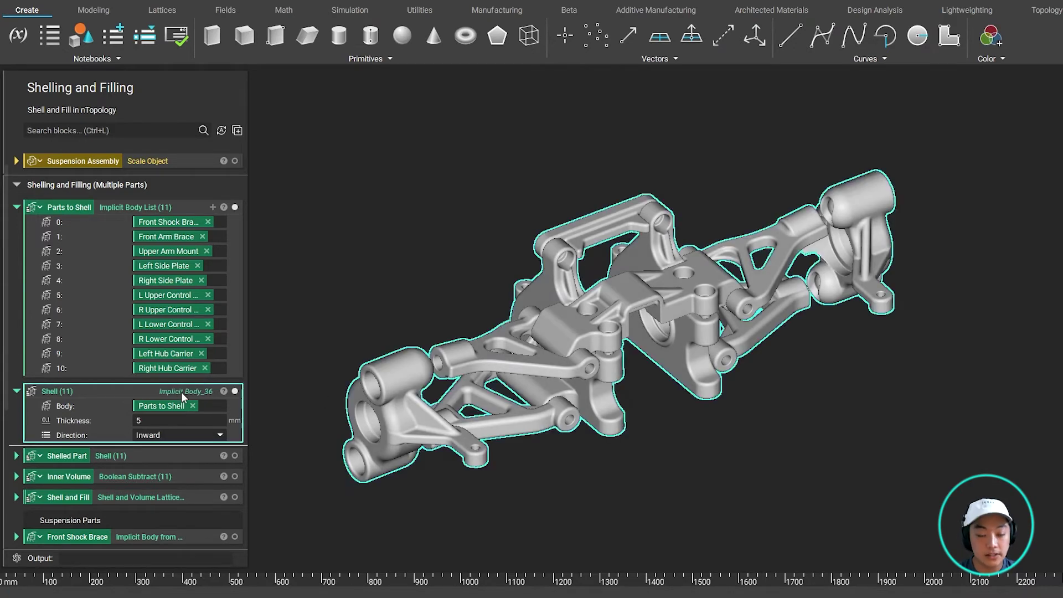
Section the shelled parts with plane normal 0,1,0 and slide the cut through the A-arms.
key("ctrl+shift+s")
left_click(1034, 338)
type("10")
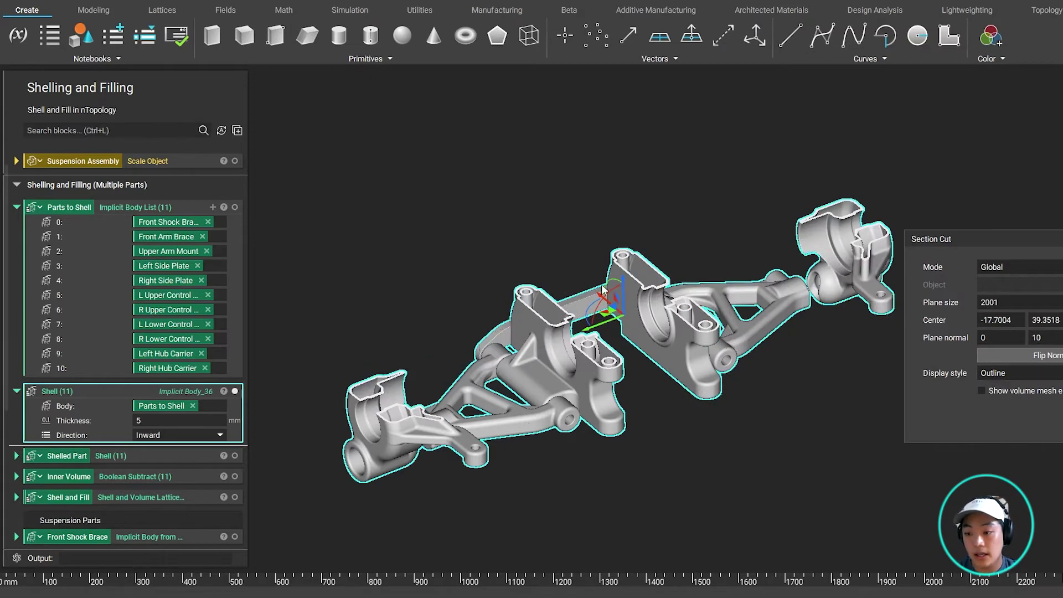
left_click_drag(626, 281, 672, 248)
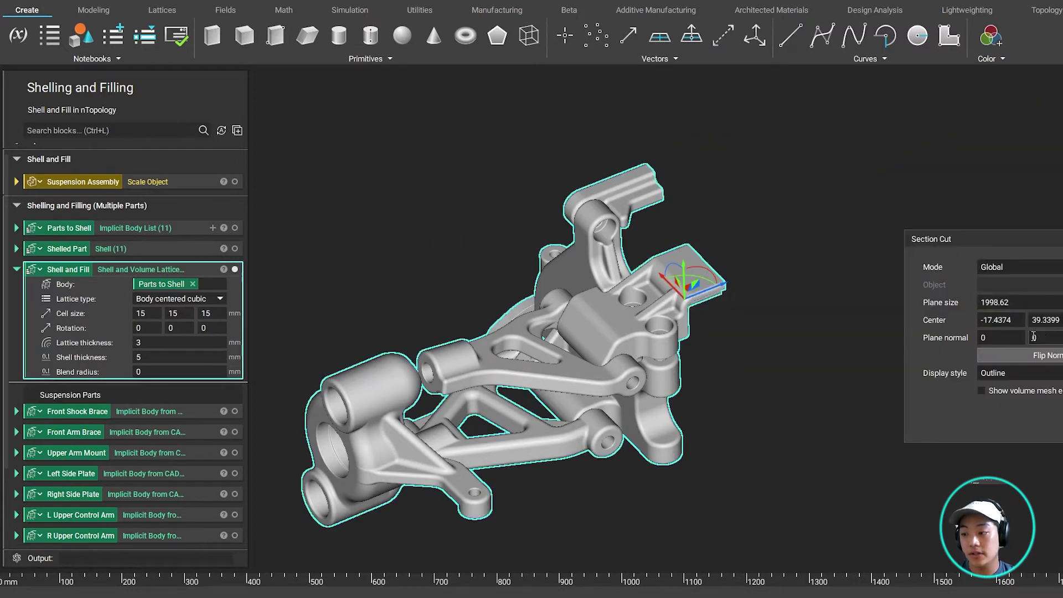
Section the Shell and Fill result with normal 0,1,0 and sweep the cut through the parts.
type("1")
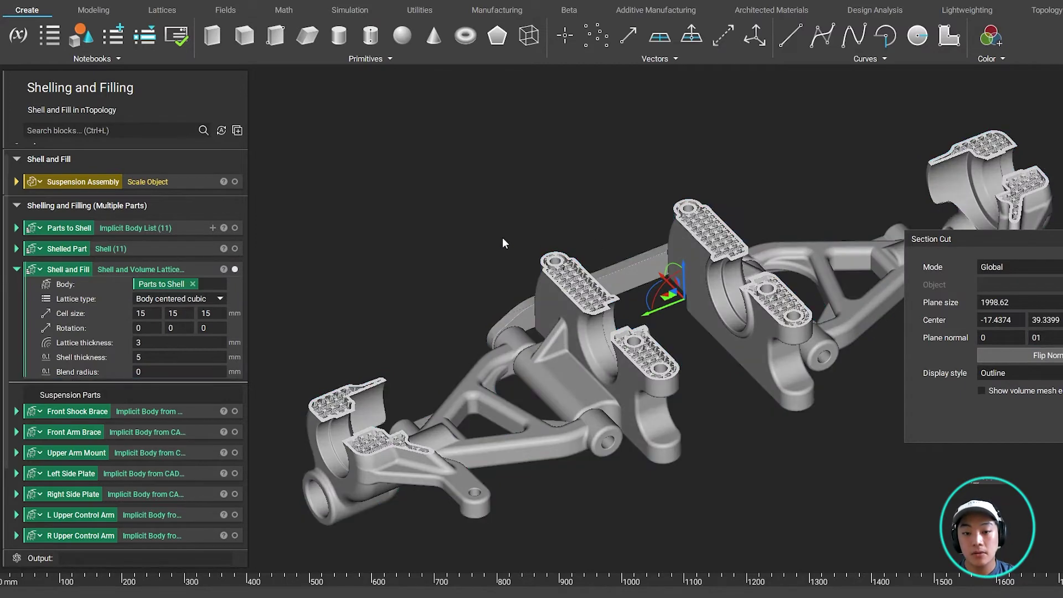
left_click(223, 270)
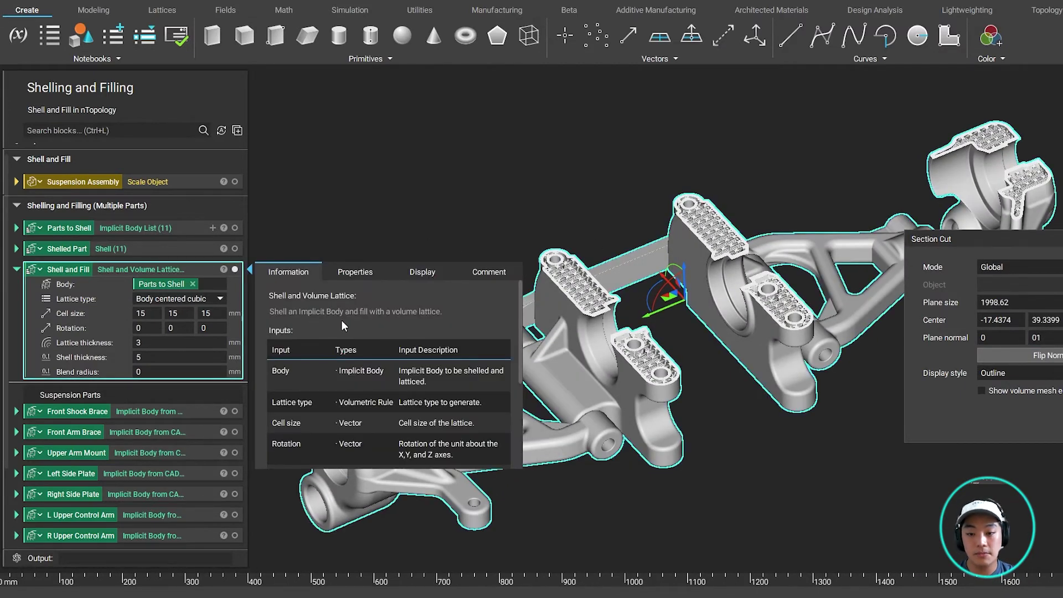
left_click(520, 200)
scroll(686, 261, "up", 5)
scroll(742, 262, "down", 6)
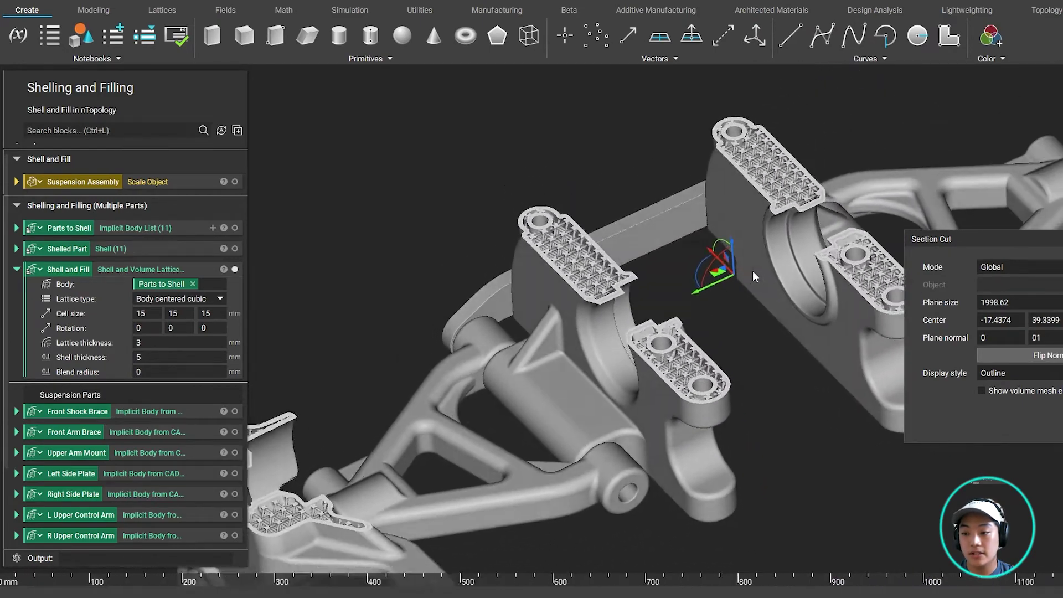
right_click_drag(680, 245, 685, 258)
mouse_move(686, 278)
left_mouse_down()
mouse_move(691, 327)
mouse_move(698, 225)
mouse_move(699, 271)
left_mouse_up()
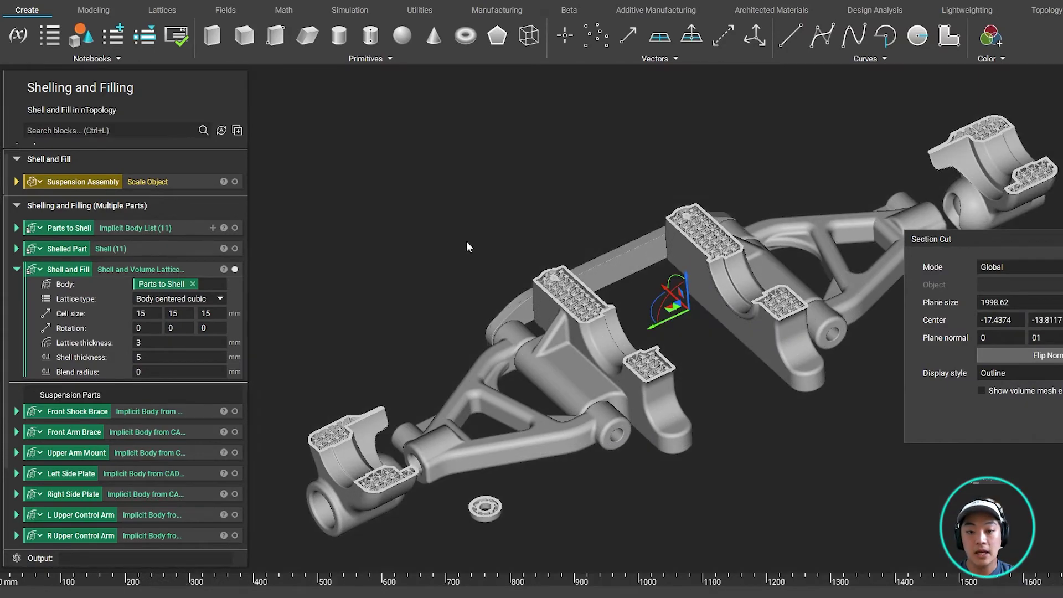
Zoom into a lattice pad and review the lattice type and 3 mm blend radius.
left_click(216, 290)
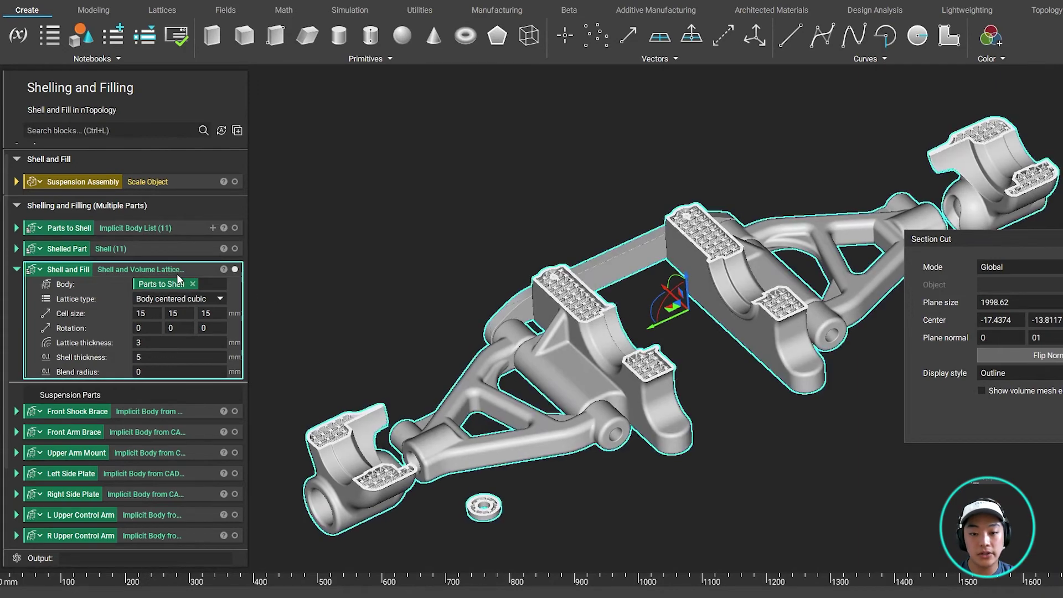
left_click(214, 298)
left_click(257, 303)
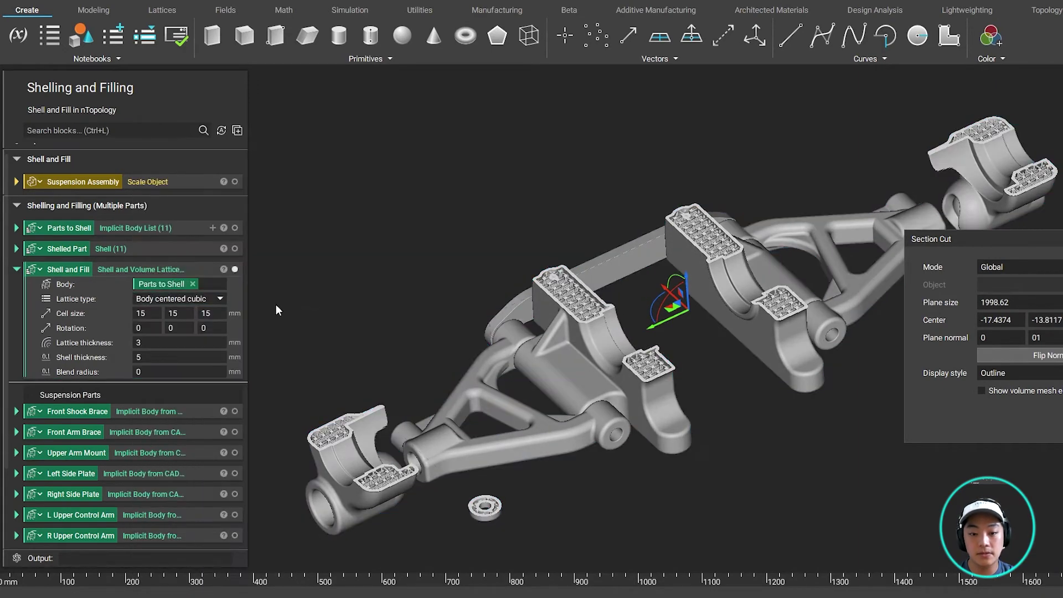
left_click(633, 245)
scroll(665, 287, "up", 5)
scroll(577, 301, "up", 5)
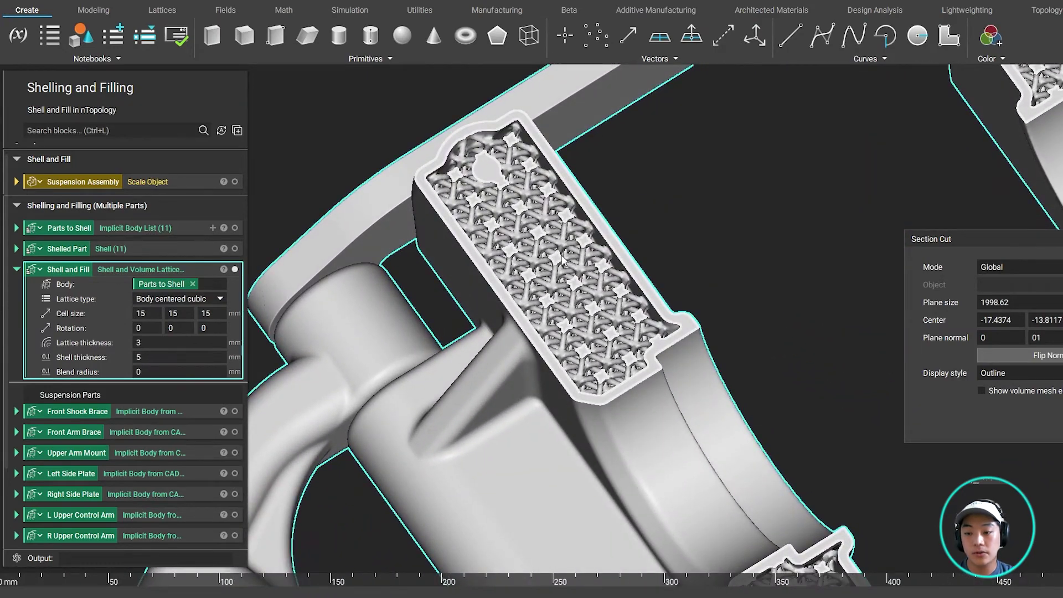
left_click(720, 238)
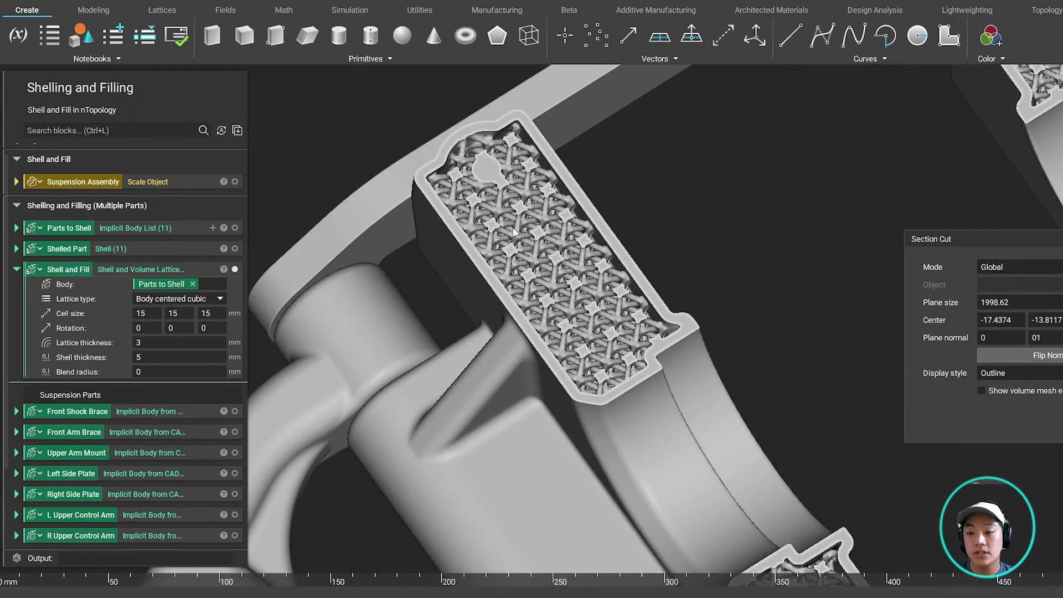
left_click(155, 372)
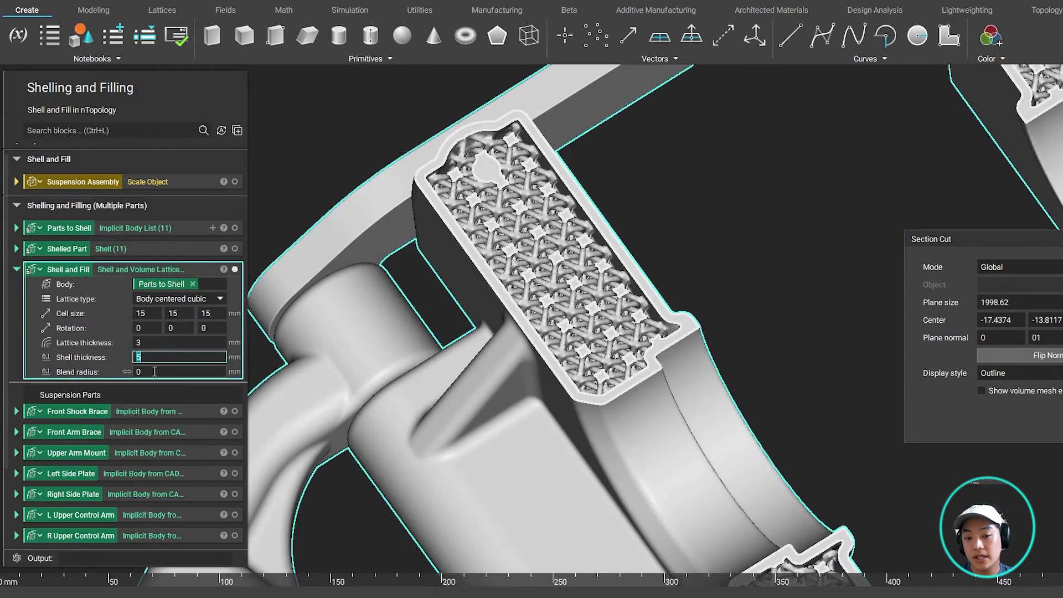
scroll(699, 201, "up", 3)
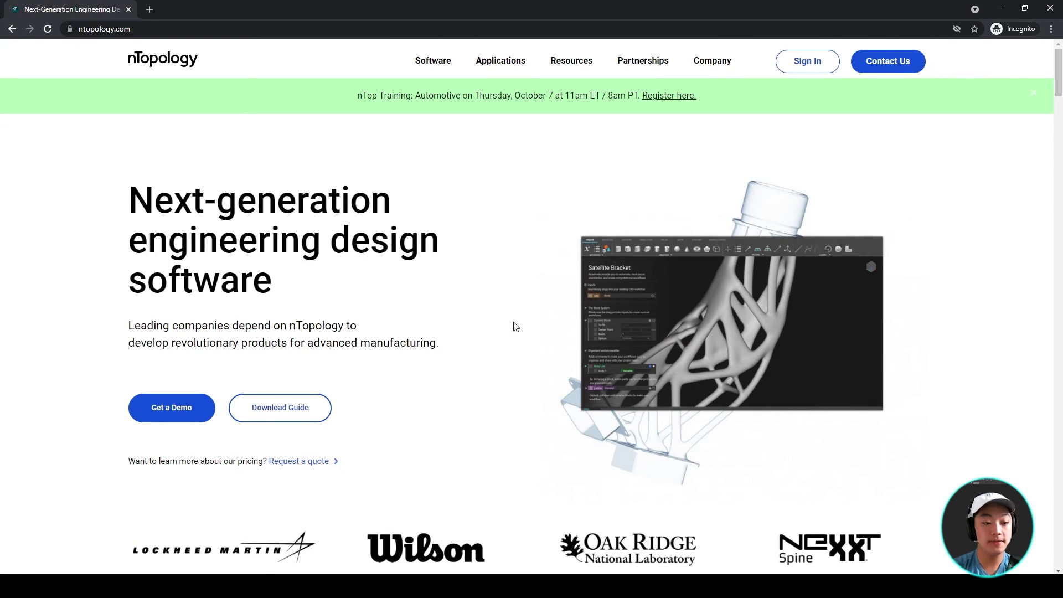
Go to Resources > Videos and scroll to the Custom Shin Guards file-download form.
mouse_move(572, 60)
left_click(574, 214)
scroll(214, 268, "down", 3)
left_click(370, 270)
scroll(771, 356, "down", 15)
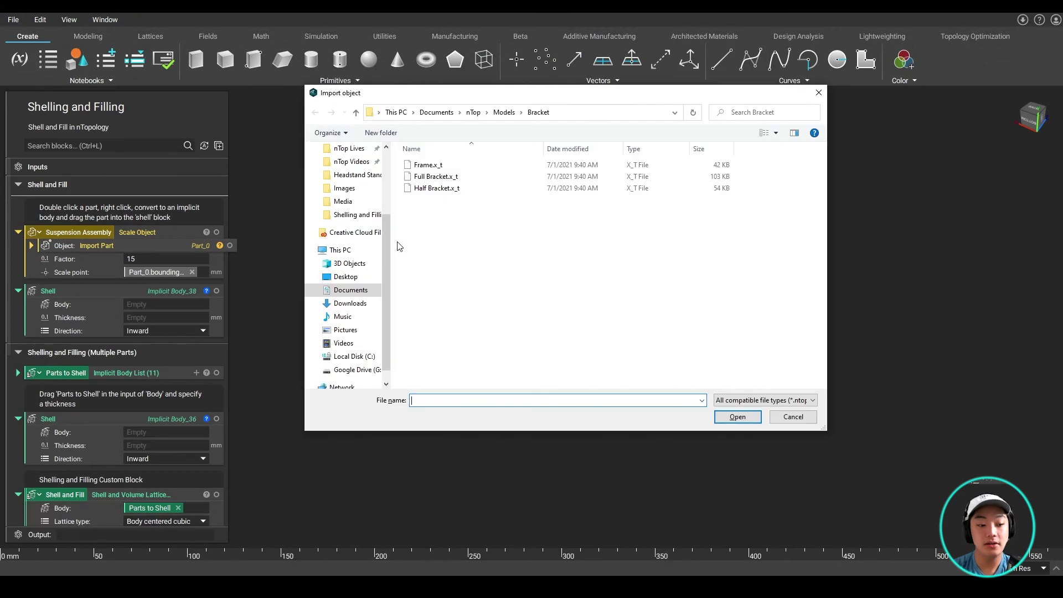
Import the Full Bracket.x_t part file from the Bracket models folder.
double_click(486, 176)
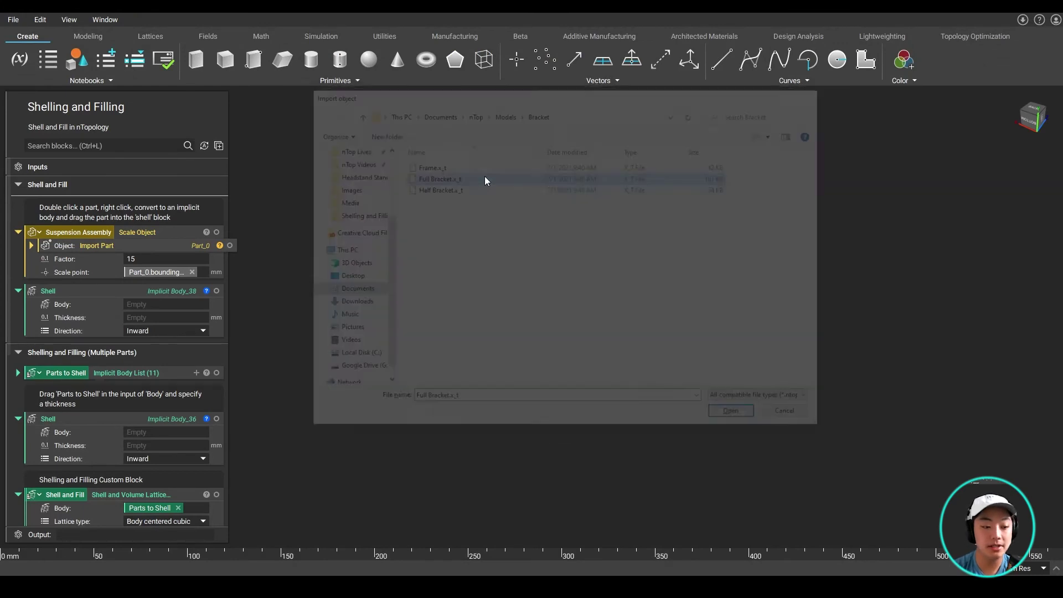